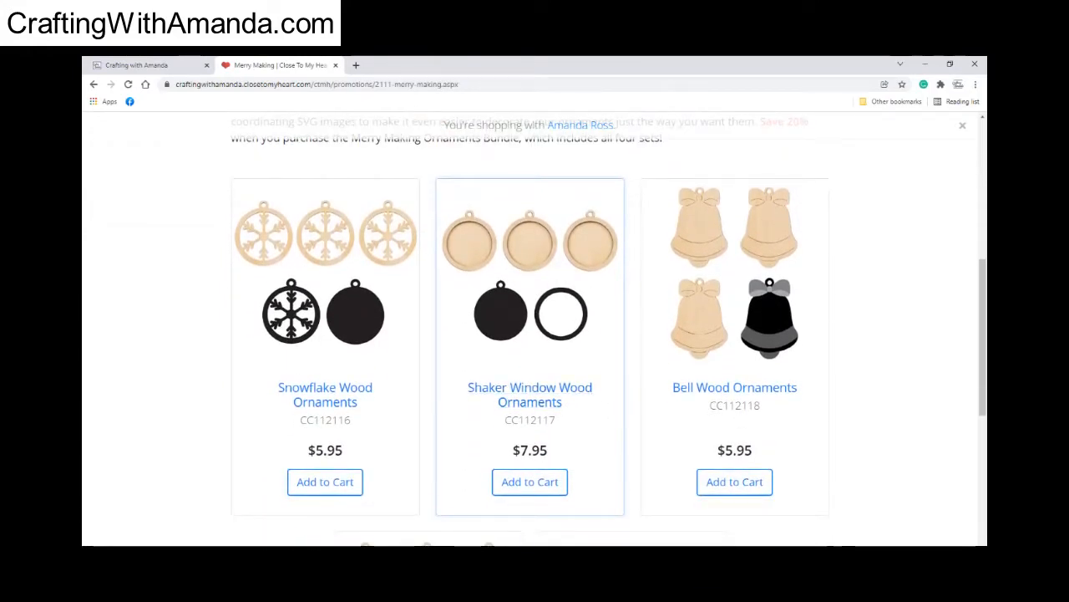
Step: Look through the wood ornament sets offered on the Merry Making promotion page
{"action": "scroll", "coordinate": [325, 334], "scroll_direction": "down", "scroll_amount": 1}
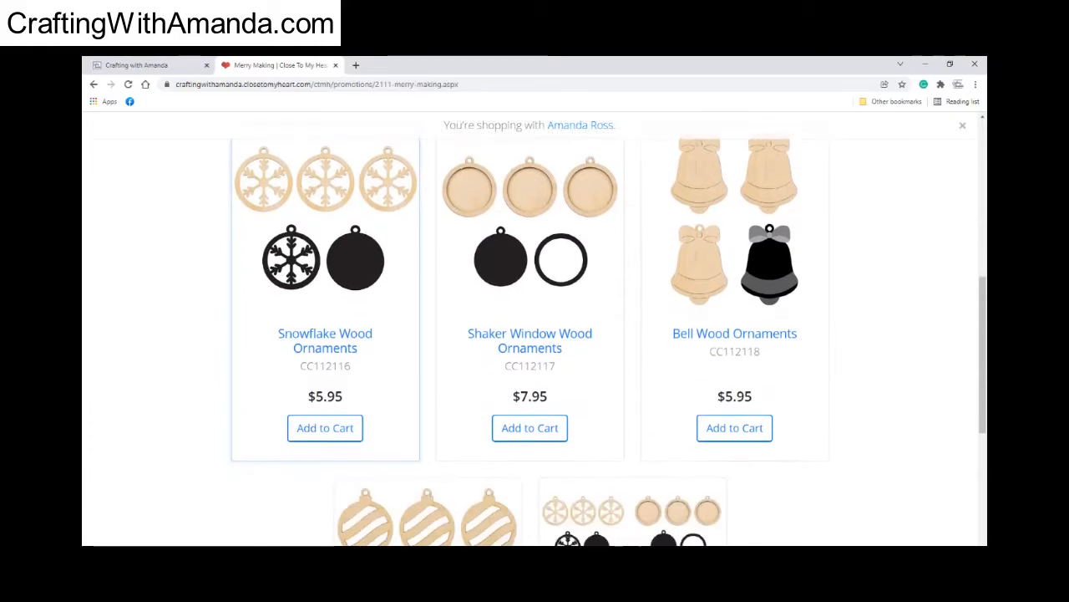
{"action": "scroll", "coordinate": [427, 401], "scroll_direction": "down", "scroll_amount": 2}
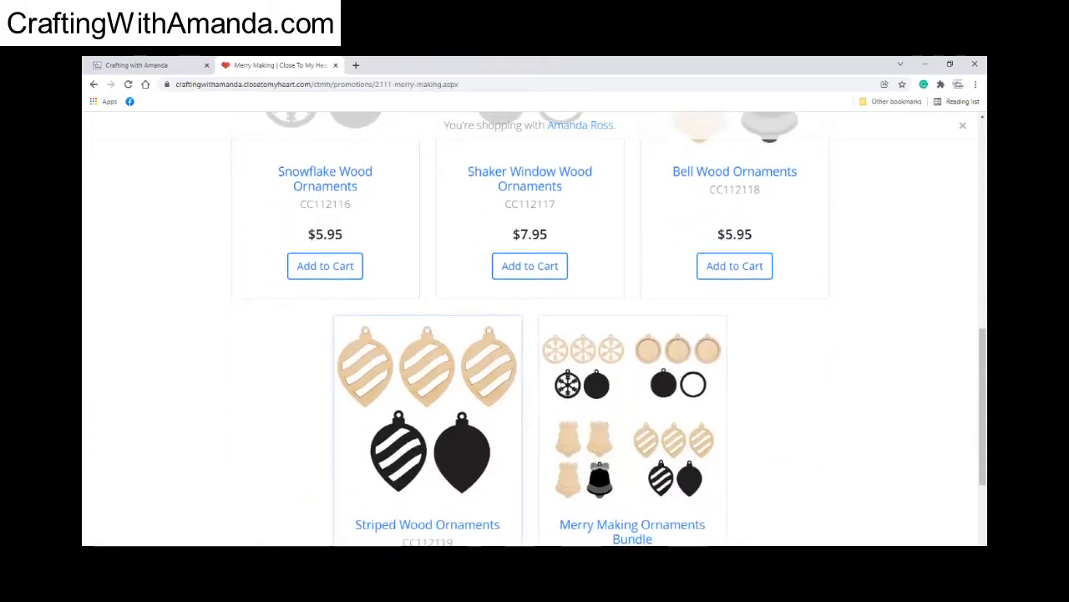
{"action": "scroll", "coordinate": [633, 351], "scroll_direction": "down", "scroll_amount": 2}
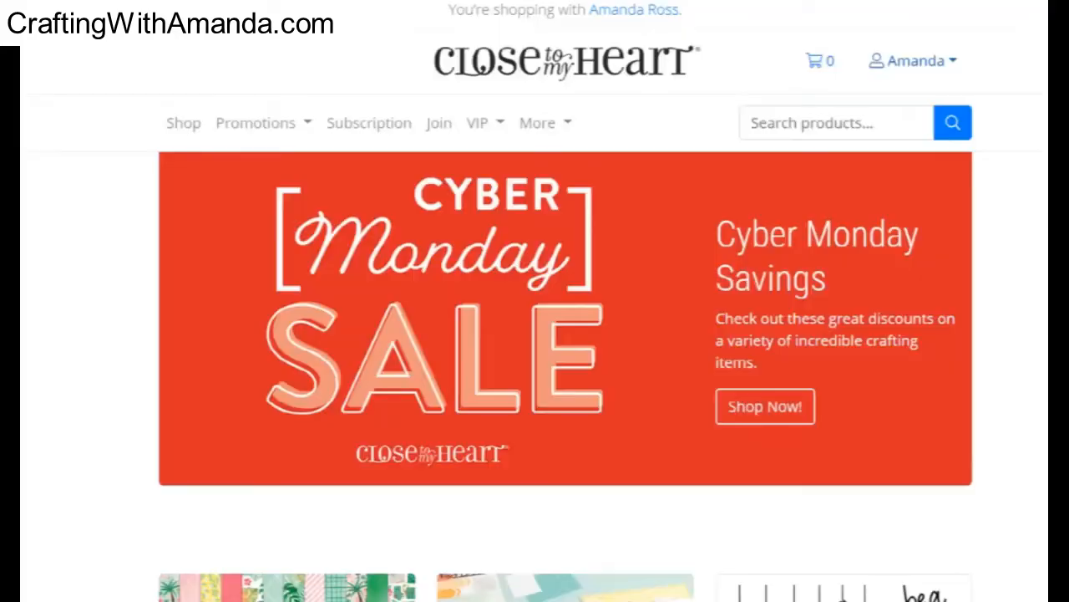
Step: Open the account's Digital Library and download the Shaker Window Wood Ornaments item
{"action": "left_click", "coordinate": [915, 60]}
{"action": "left_click", "coordinate": [887, 132]}
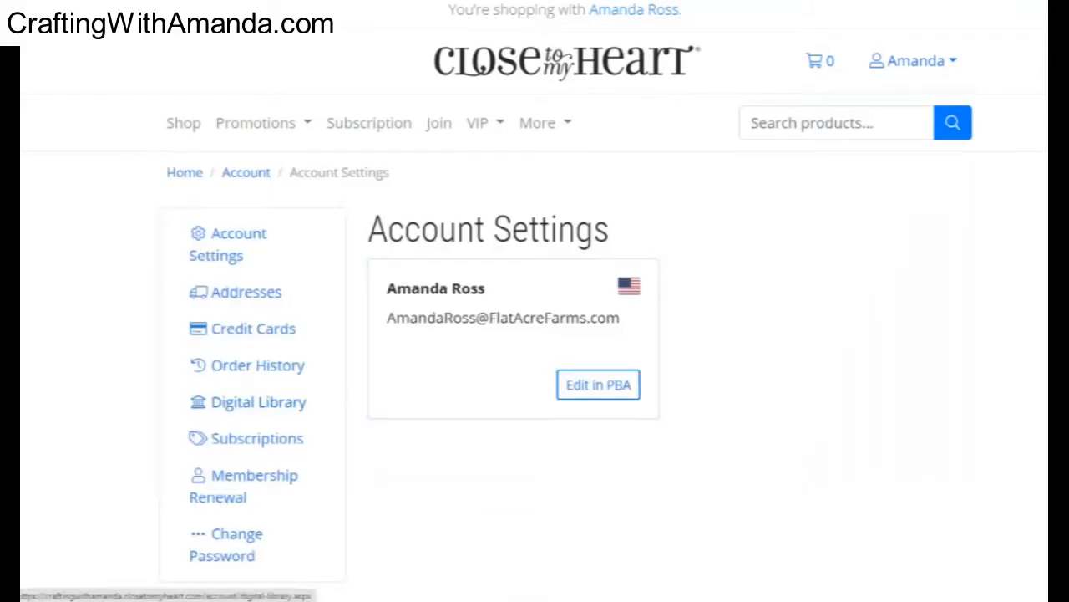
{"action": "left_click", "coordinate": [258, 402]}
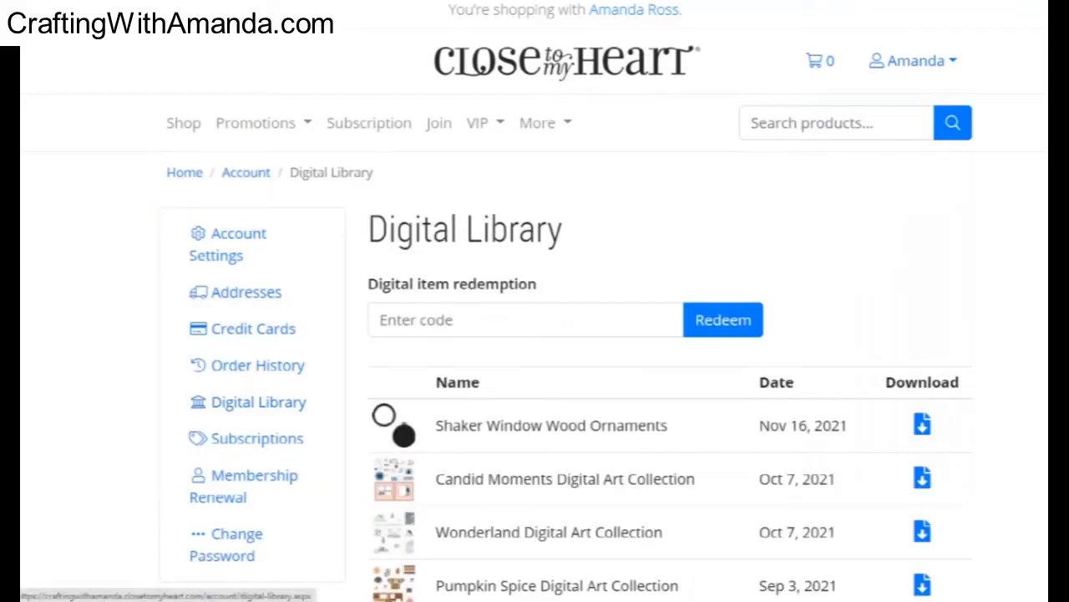
{"action": "left_click", "coordinate": [923, 425]}
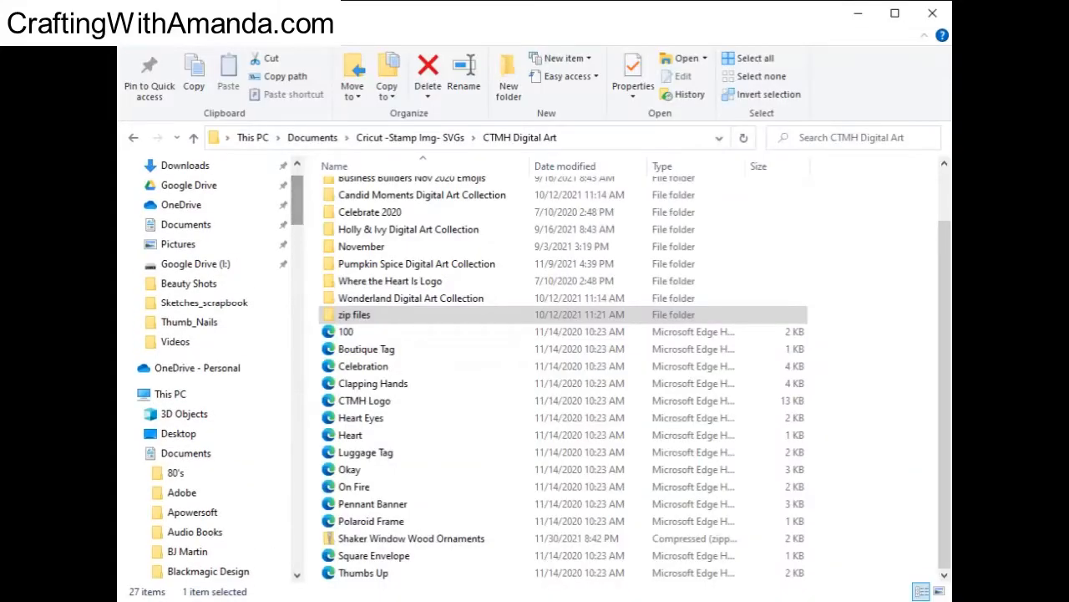
Step: Switch to File Explorer and extract the Shaker Window Wood Ornaments zip within the CTMH Digital Art folder
{"action": "scroll", "coordinate": [192, 219], "scroll_direction": "up", "scroll_amount": 1}
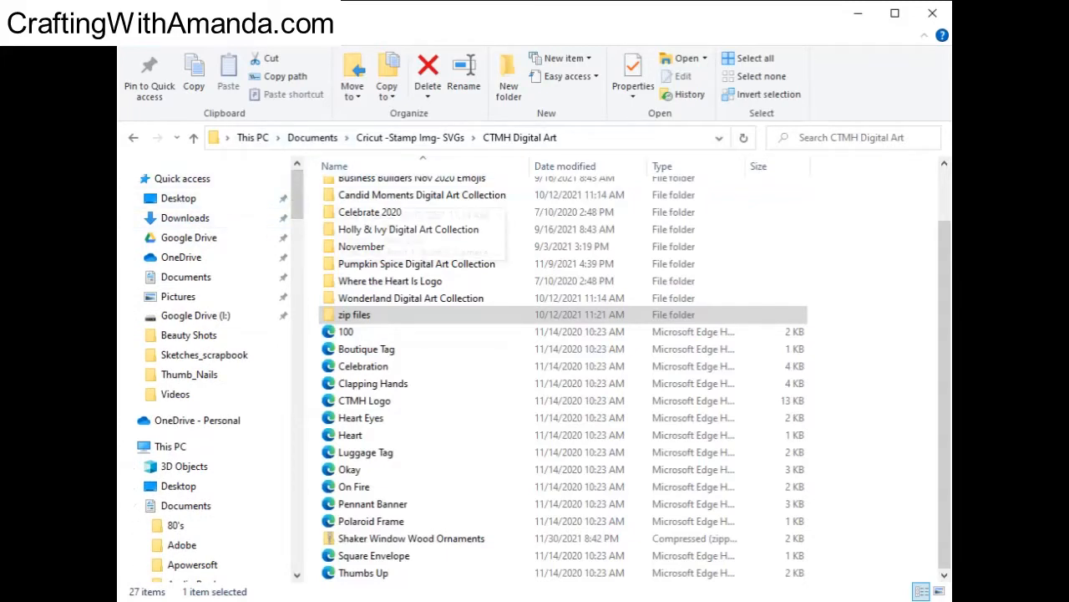
{"action": "scroll", "coordinate": [234, 259], "scroll_direction": "down", "scroll_amount": 12}
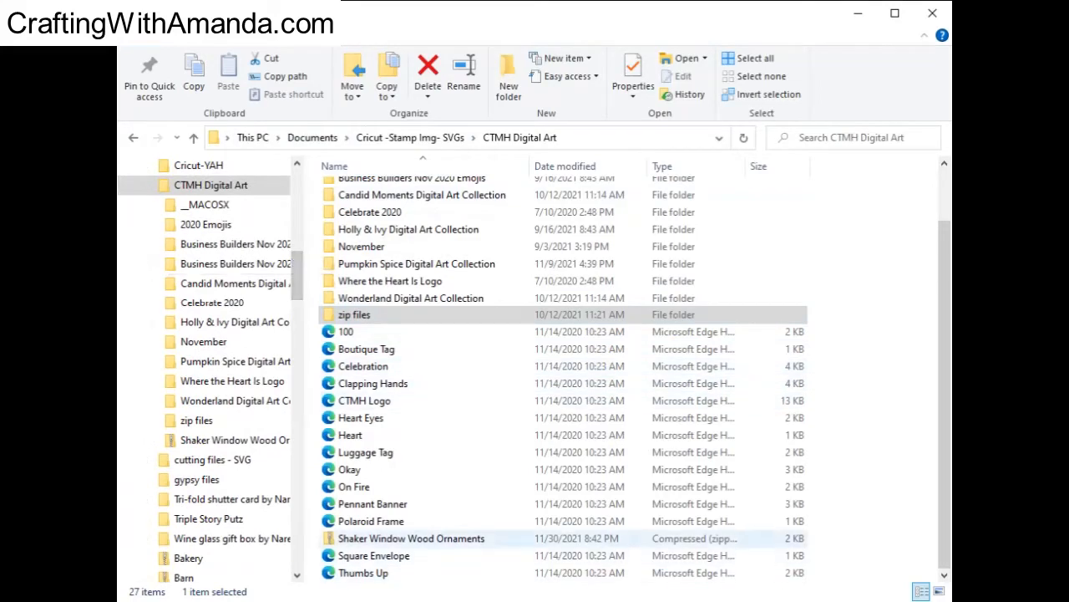
{"action": "right_click", "coordinate": [390, 538]}
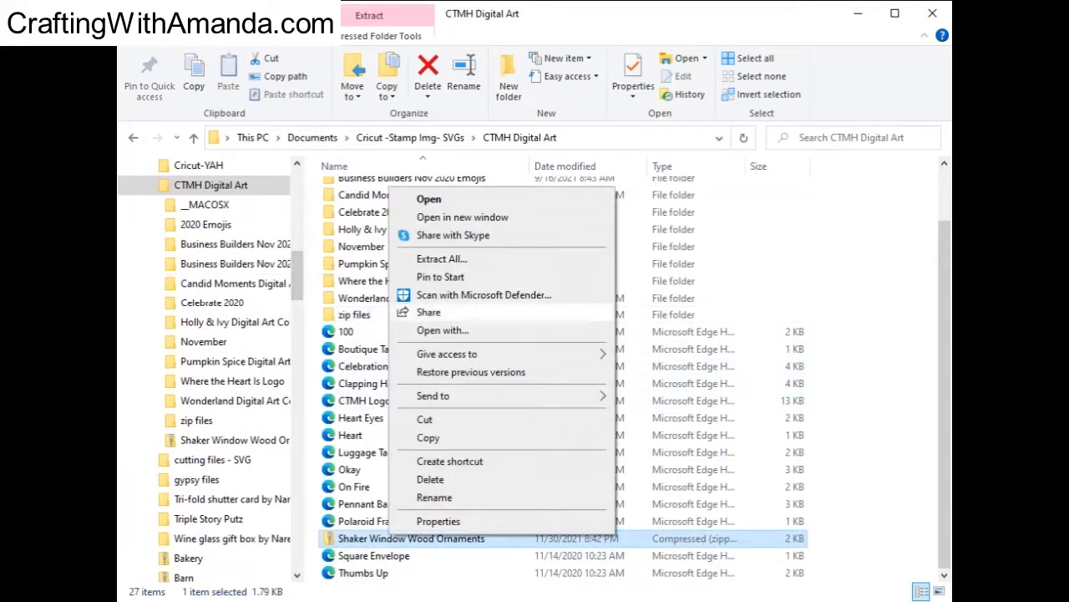
{"action": "left_click", "coordinate": [441, 259]}
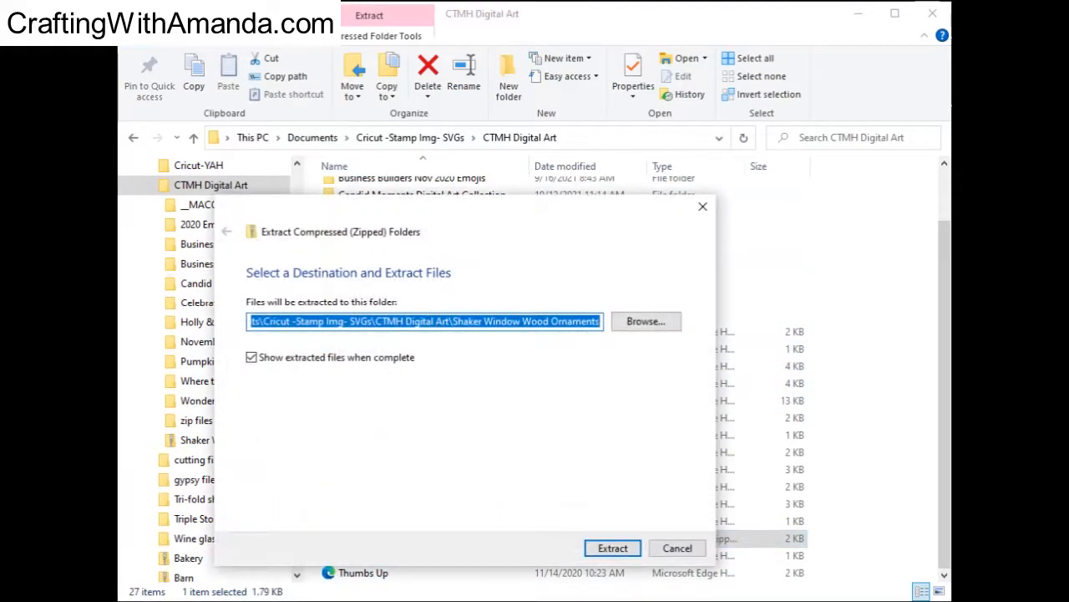
{"action": "left_click", "coordinate": [612, 548]}
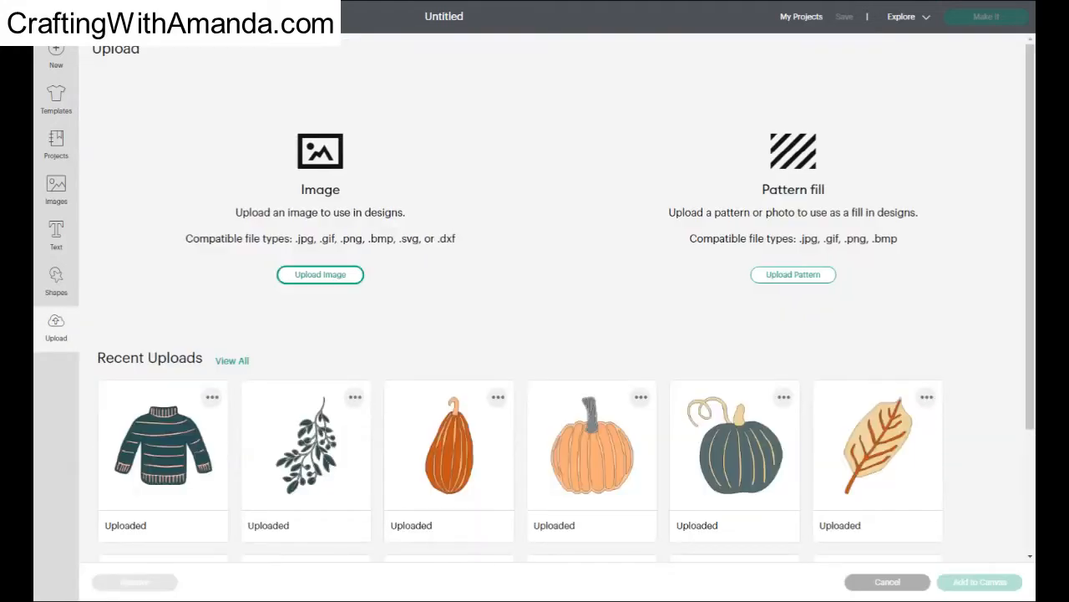
Step: In Cricut Design Space, upload the Shaker Window Wood Ornament image from its extracted folder under Documents, Cricut -Stamp Img- SVGs, CTMH Digital Art
{"action": "left_click", "coordinate": [320, 274]}
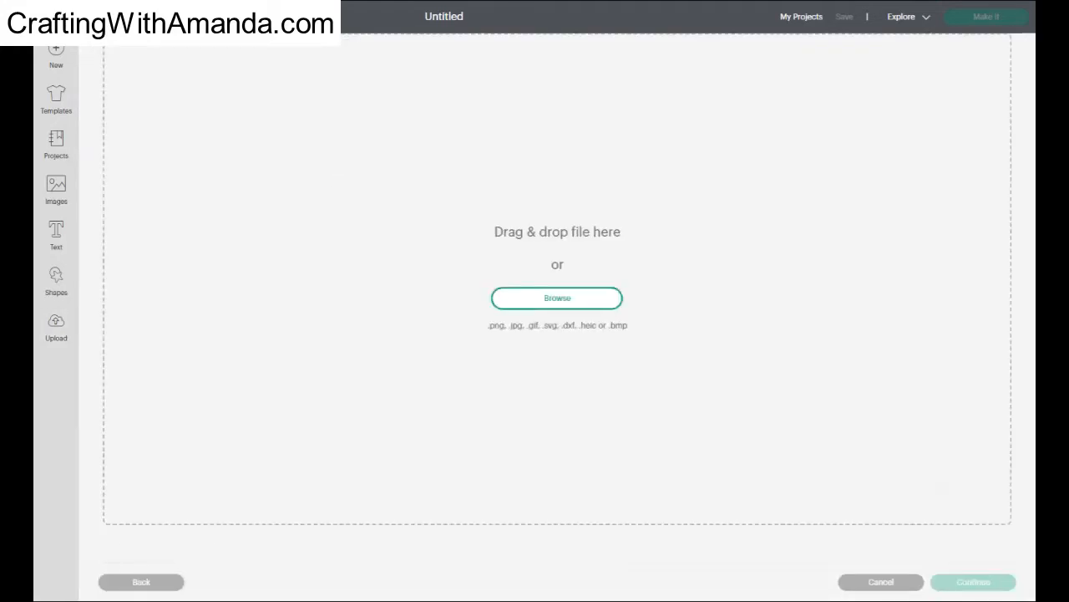
{"action": "left_click", "coordinate": [558, 297]}
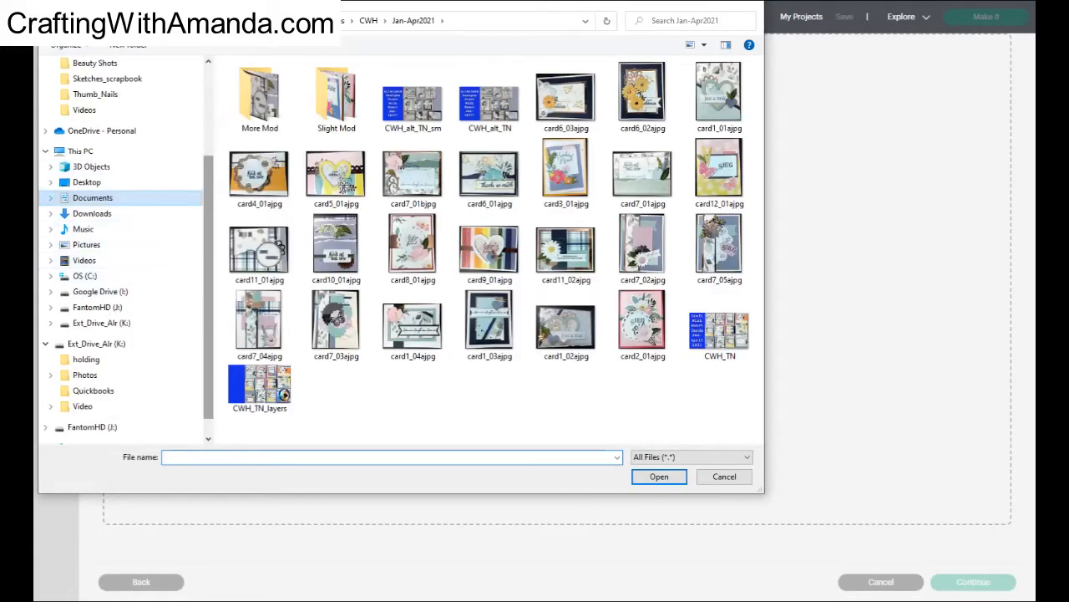
{"action": "left_click", "coordinate": [51, 197]}
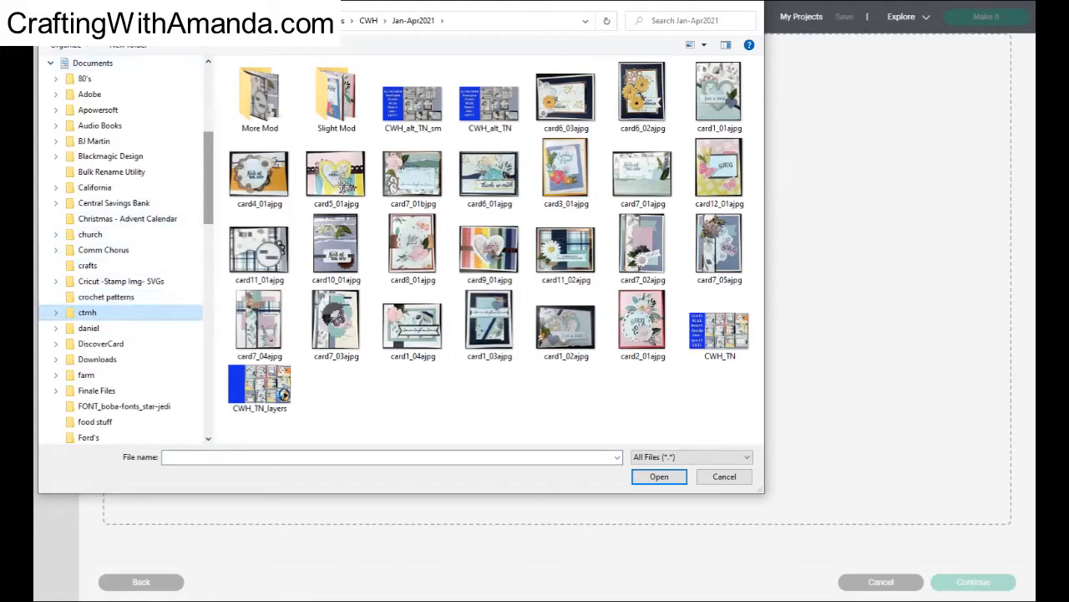
{"action": "left_click", "coordinate": [56, 281]}
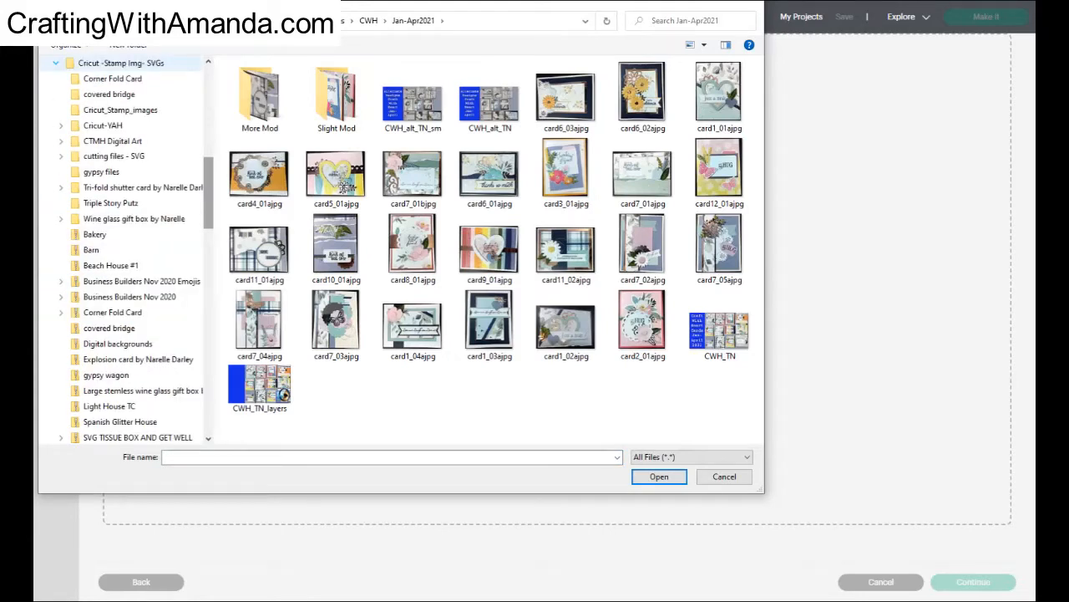
{"action": "left_click", "coordinate": [60, 141]}
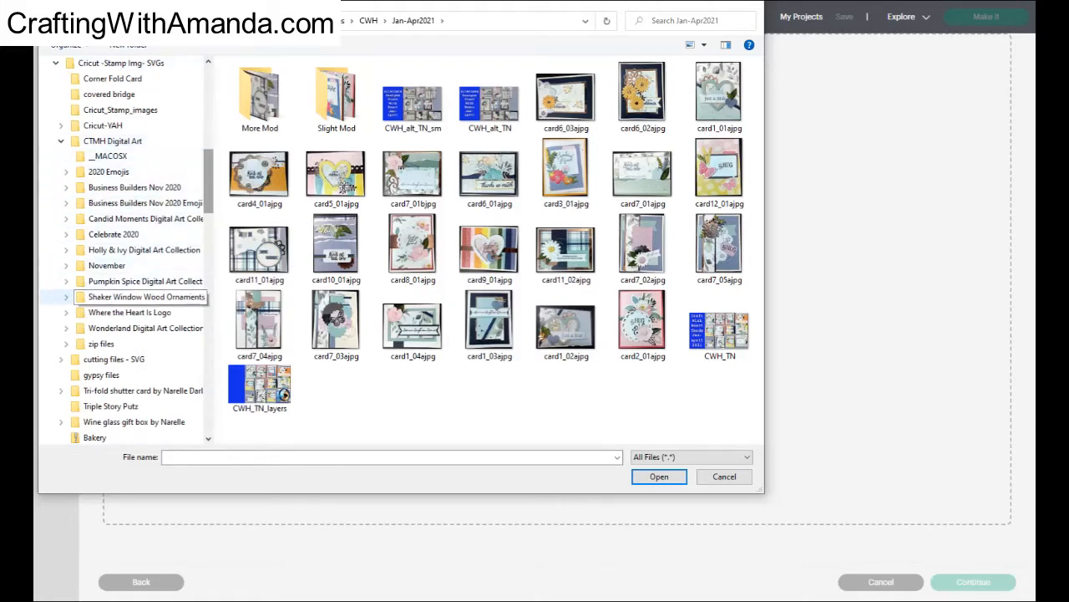
{"action": "left_click", "coordinate": [145, 296]}
{"action": "left_click", "coordinate": [297, 96]}
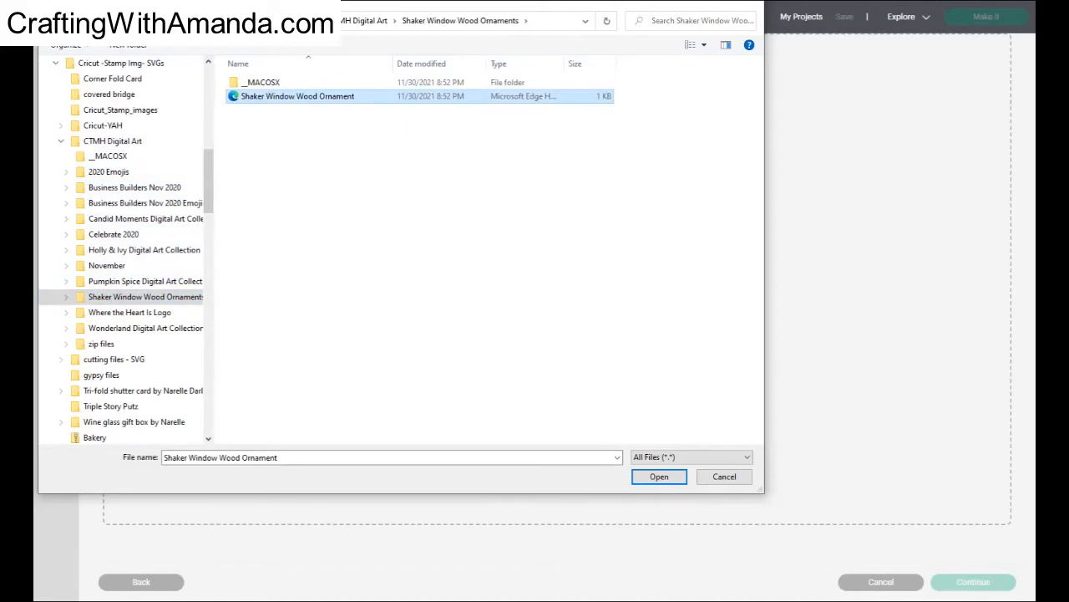
{"action": "left_click", "coordinate": [659, 477]}
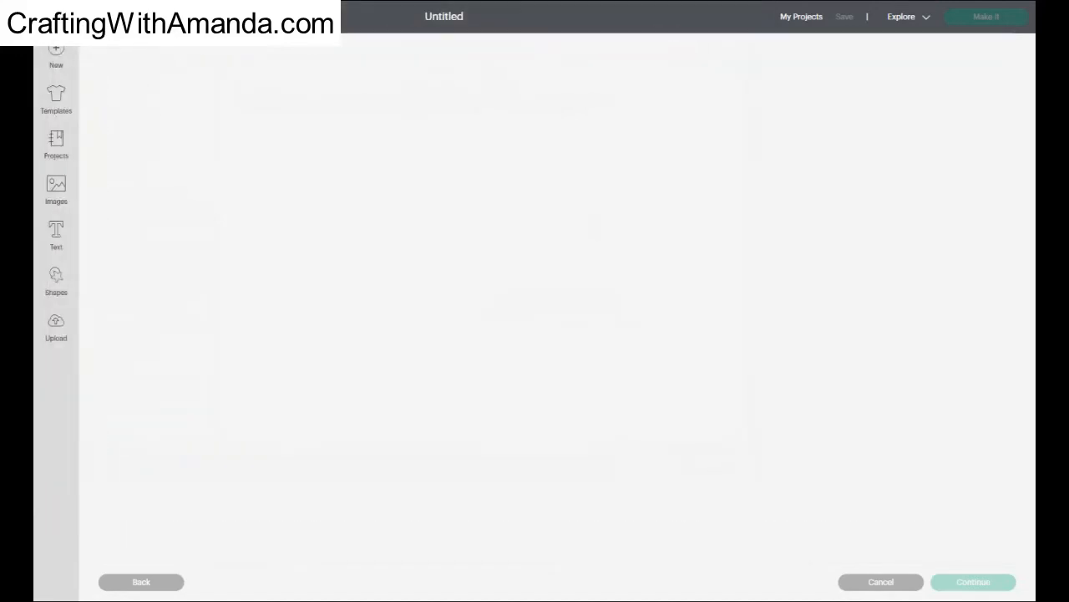
{"action": "left_click", "coordinate": [973, 582]}
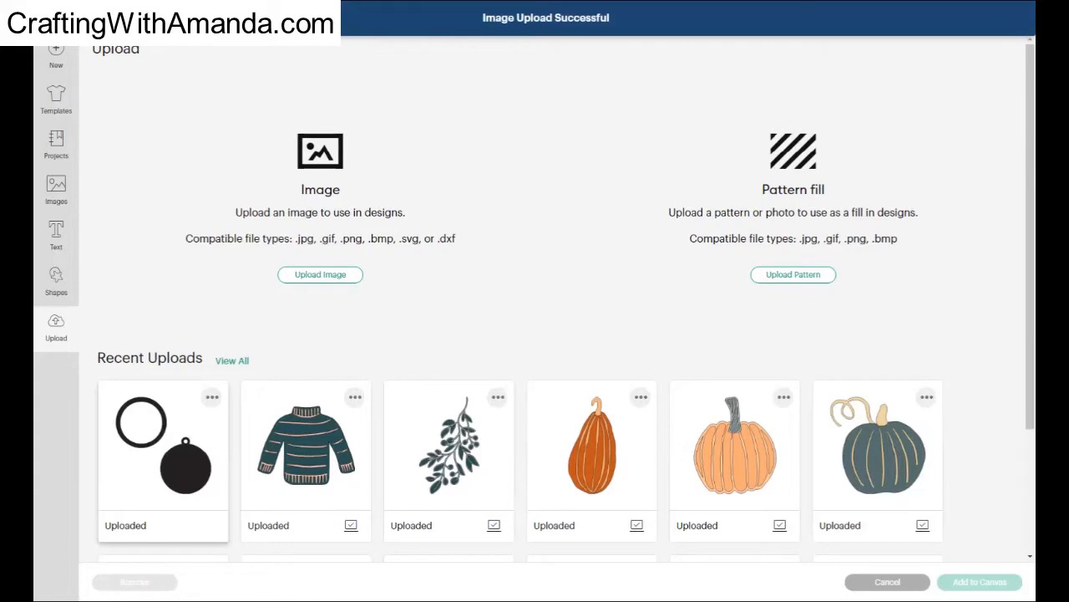
Step: Add the uploaded ornament image to the canvas and reposition the grey ring and the black ornament as separate pieces
{"action": "left_click", "coordinate": [163, 459]}
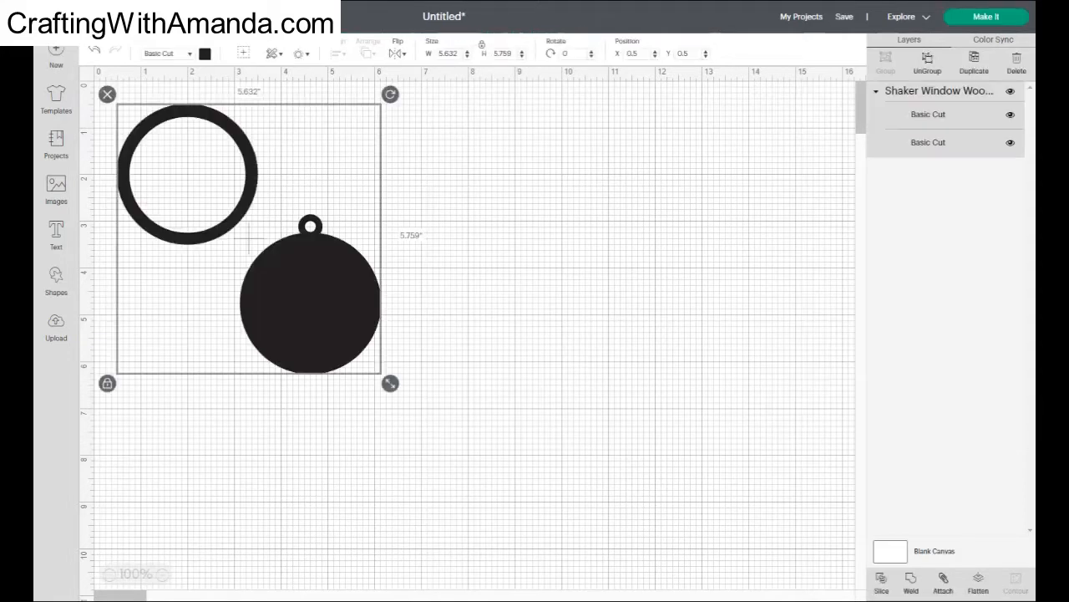
{"action": "left_click_drag", "start_coordinate": [248, 238], "coordinate": [261, 243]}
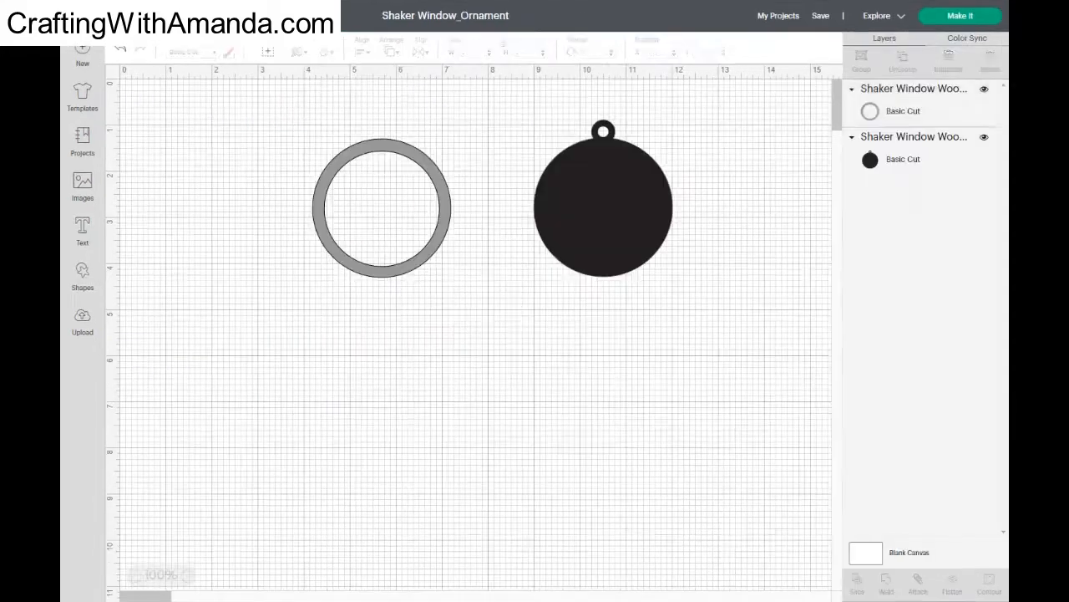
{"action": "left_click_drag", "start_coordinate": [384, 206], "coordinate": [203, 160]}
{"action": "left_click_drag", "start_coordinate": [603, 206], "coordinate": [446, 206]}
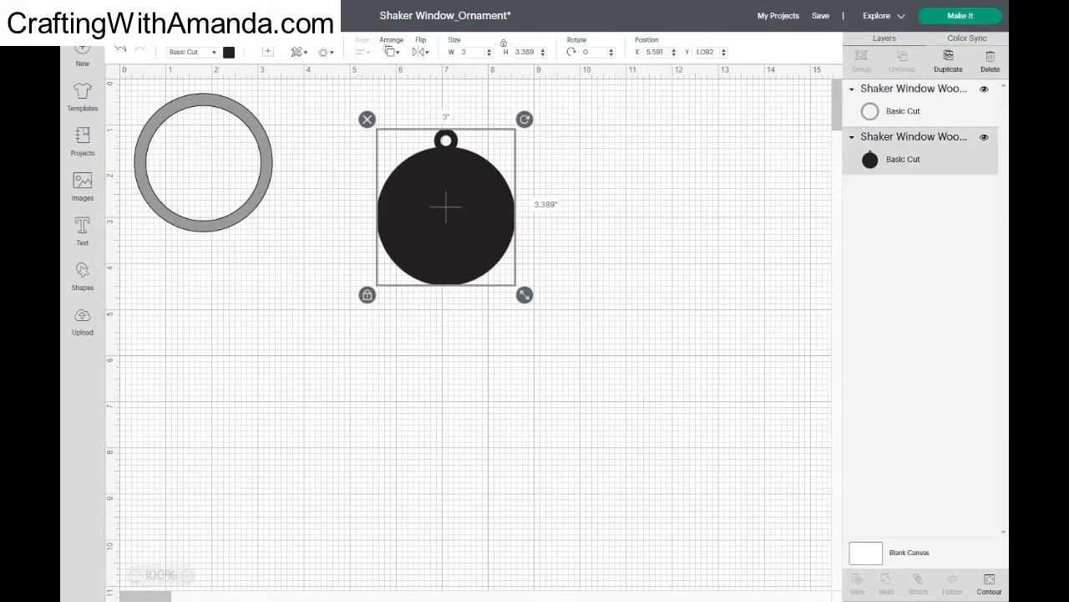
Step: Insert a square with rounded corners, move it to the empty area below the ornament pieces and set its width to 3 inches
{"action": "left_click", "coordinate": [81, 275]}
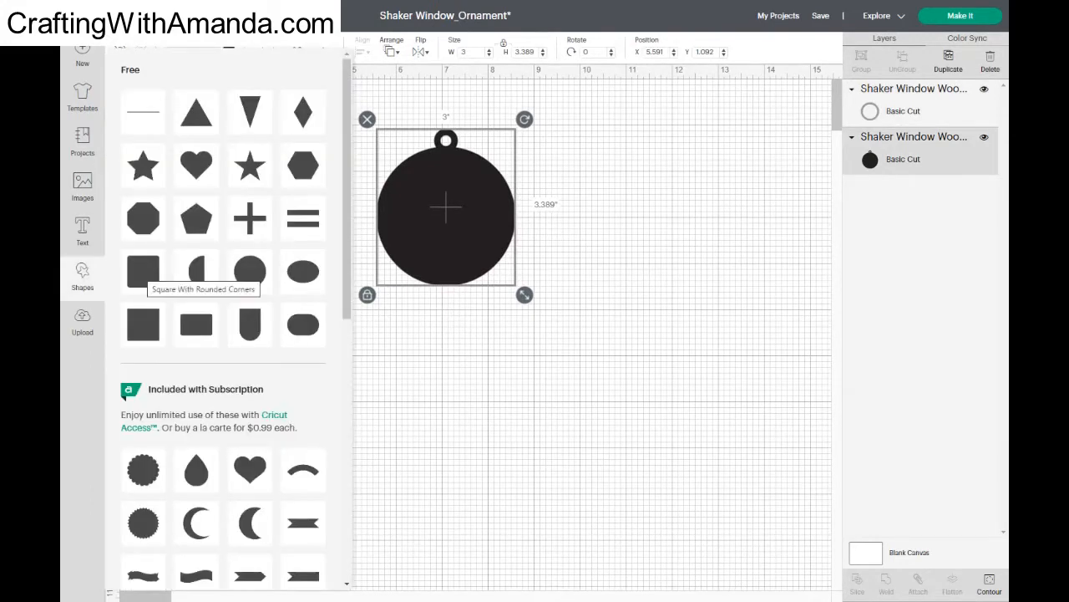
{"action": "left_click", "coordinate": [144, 271]}
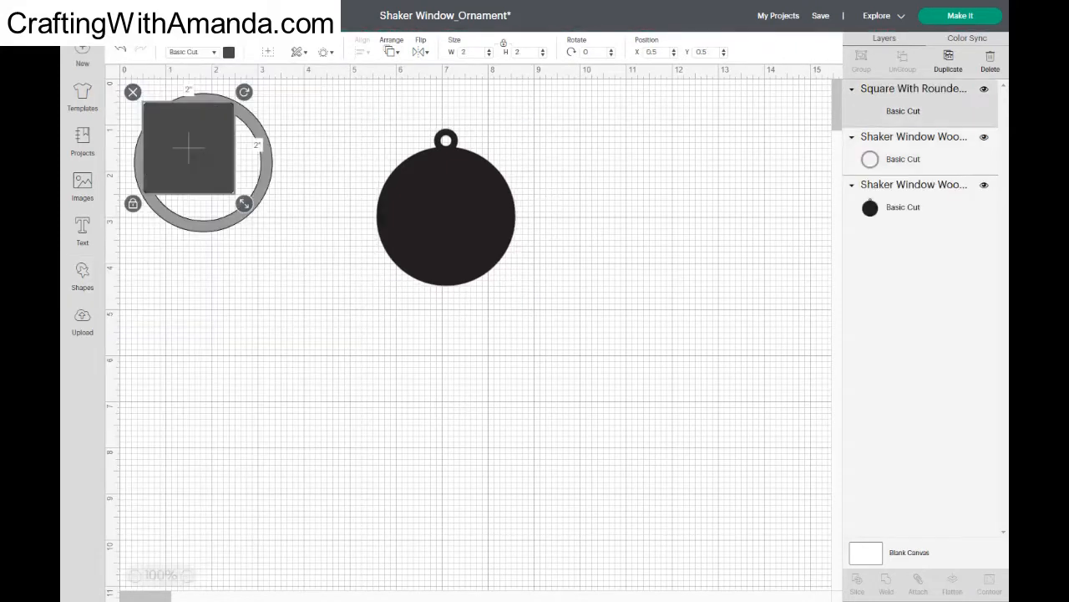
{"action": "left_click_drag", "start_coordinate": [189, 148], "coordinate": [318, 417]}
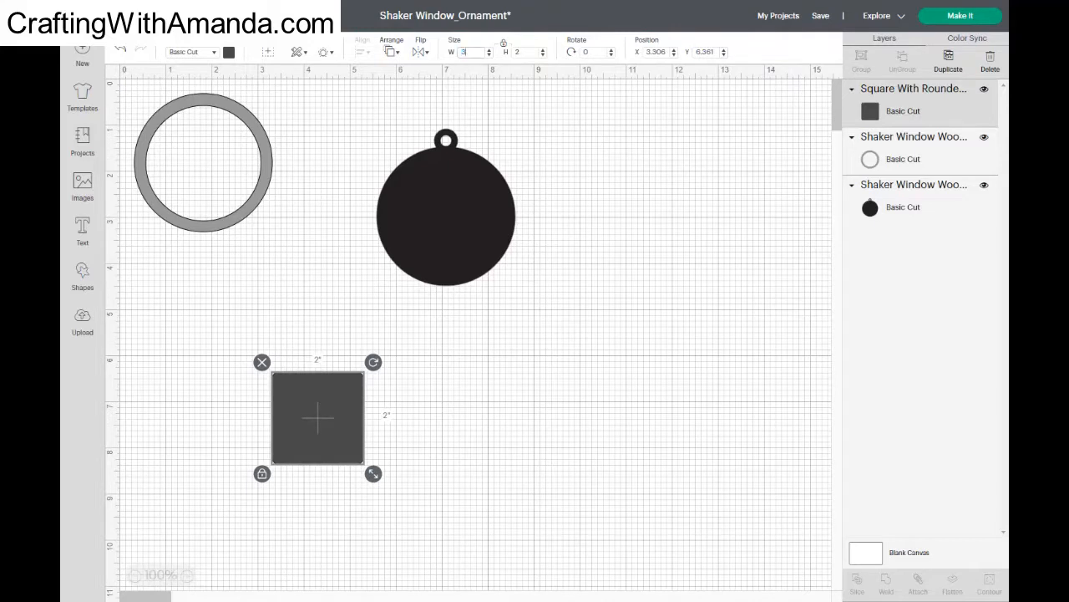
{"action": "type", "text": "3"}
{"action": "key", "text": "Return"}
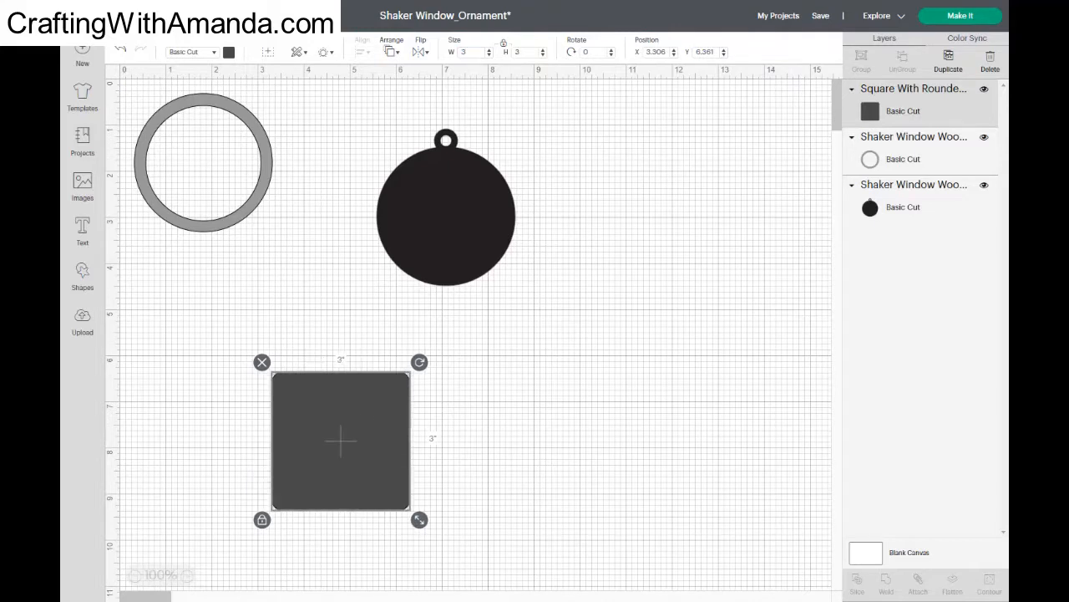
Step: Compare the square with the black ornament, enlarge it to 4 inches wide and move it further down the canvas
{"action": "left_click_drag", "start_coordinate": [341, 440], "coordinate": [446, 216]}
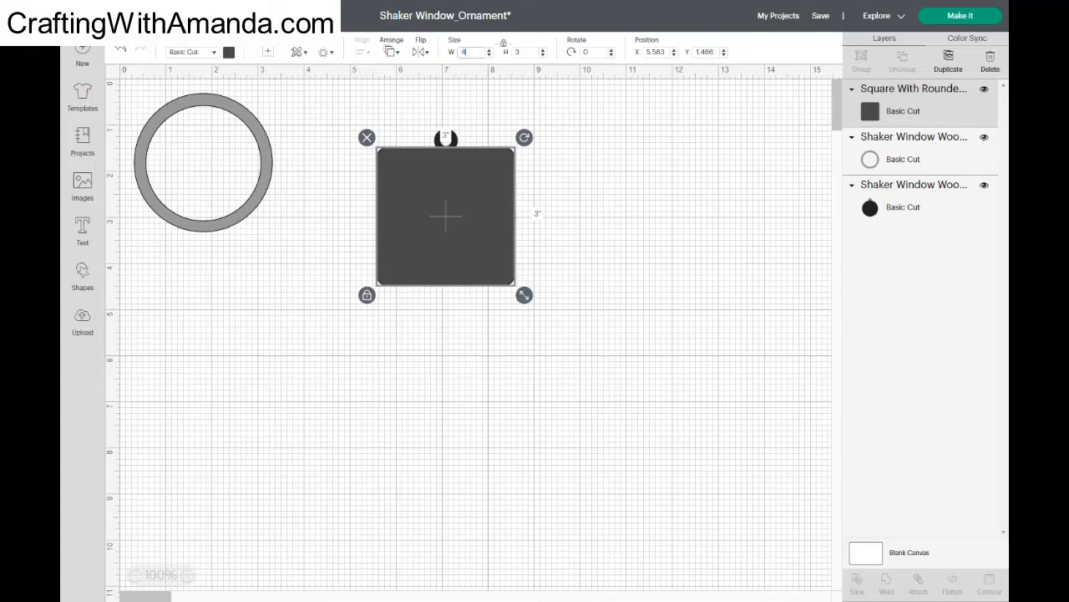
{"action": "key", "text": "Tab"}
{"action": "left_click_drag", "start_coordinate": [469, 240], "coordinate": [437, 311]}
Step: Bring the black ornament to the front and place it on top of the rounded square
{"action": "left_click", "coordinate": [449, 160]}
{"action": "right_click", "coordinate": [450, 154]}
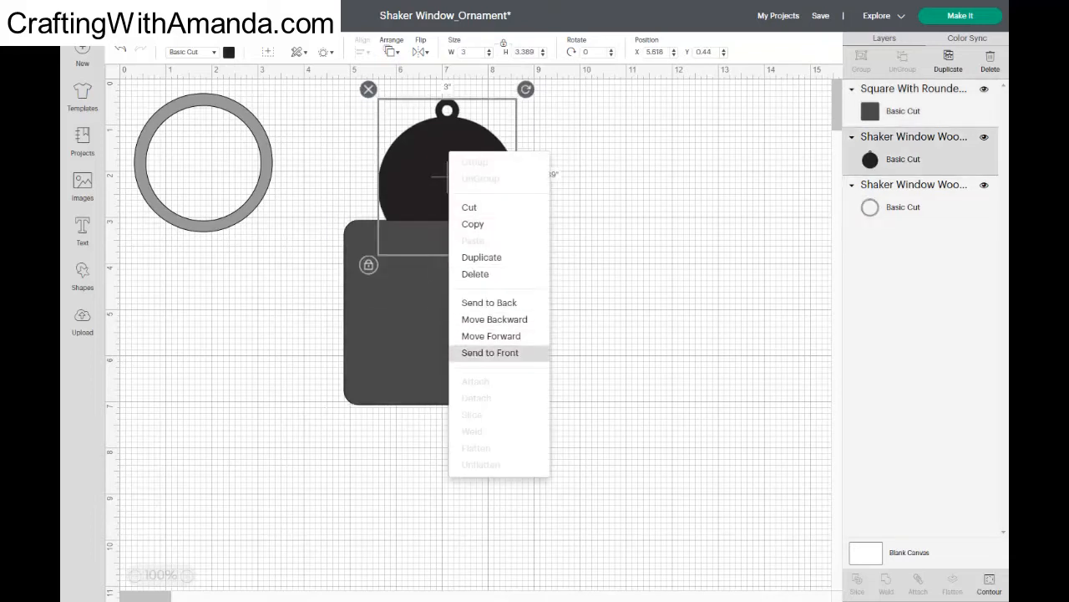
{"action": "left_click", "coordinate": [490, 352]}
{"action": "left_click_drag", "start_coordinate": [449, 172], "coordinate": [436, 307]}
Step: Select the black ornament together with the rounded square and align both by their centers
{"action": "left_click_drag", "start_coordinate": [318, 262], "coordinate": [441, 291]}
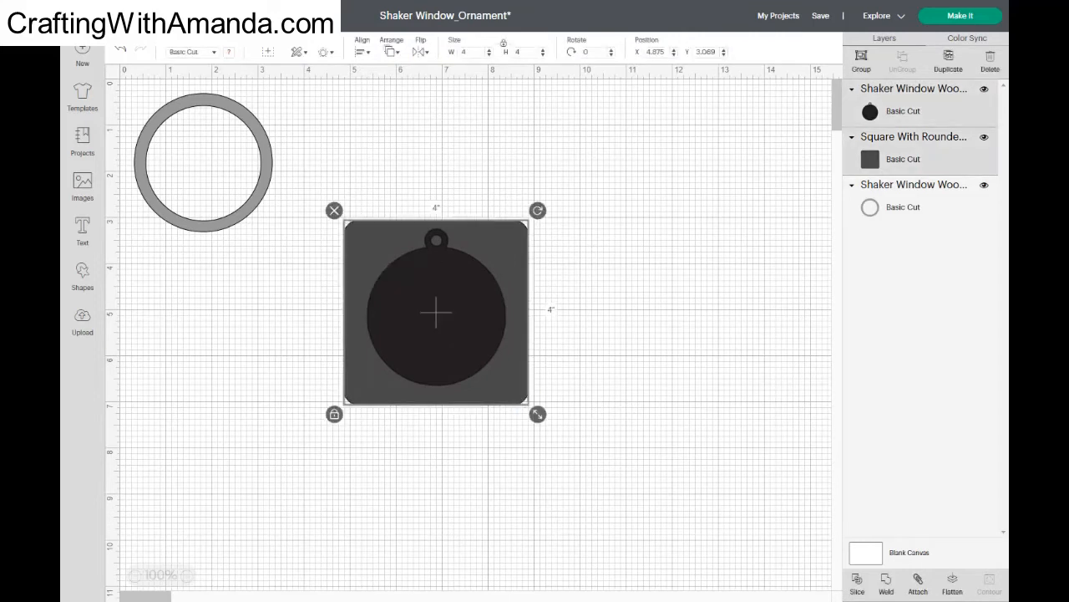
{"action": "left_click", "coordinate": [389, 52]}
{"action": "left_click", "coordinate": [362, 52]}
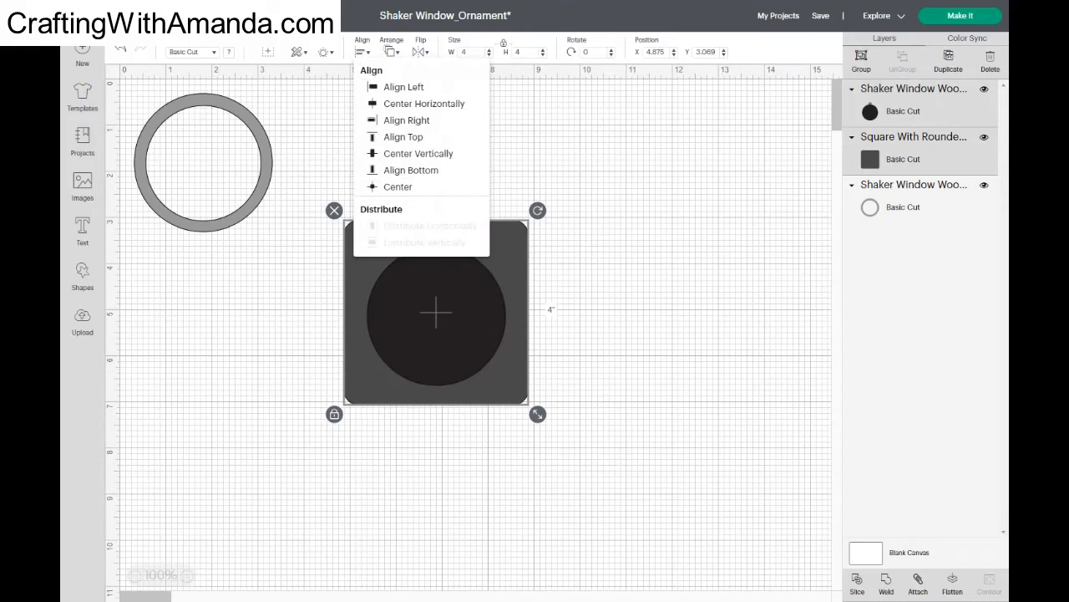
{"action": "left_click", "coordinate": [397, 187]}
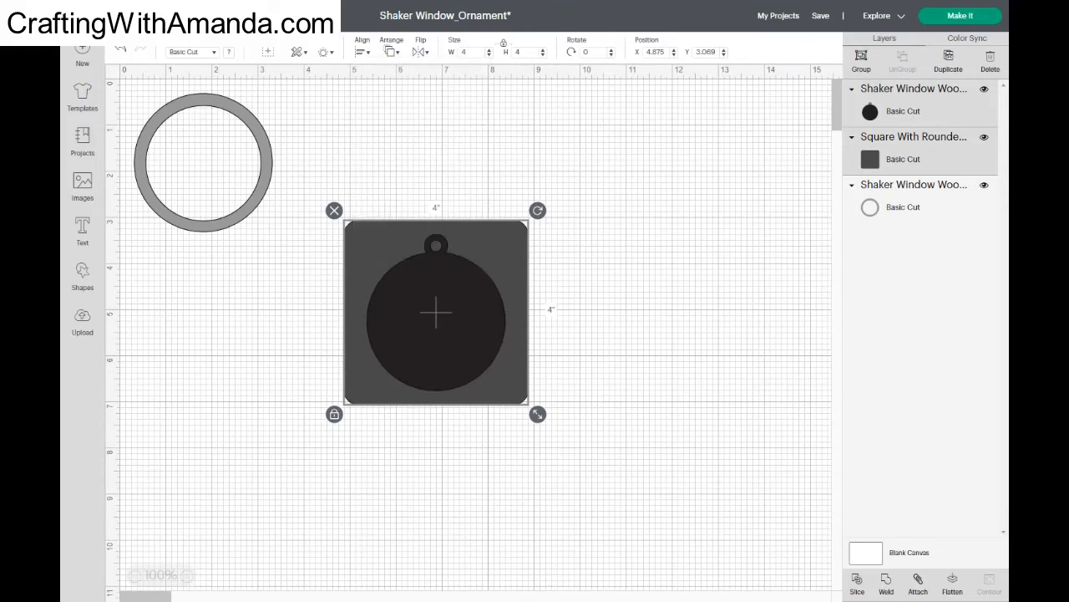
Step: Slice the ornament shape out of the rounded square, separate the resulting pieces and delete the grey ornament-shaped cut-out
{"action": "key", "text": "Escape"}
{"action": "left_click_drag", "start_coordinate": [312, 282], "coordinate": [435, 314]}
{"action": "key", "text": "Escape"}
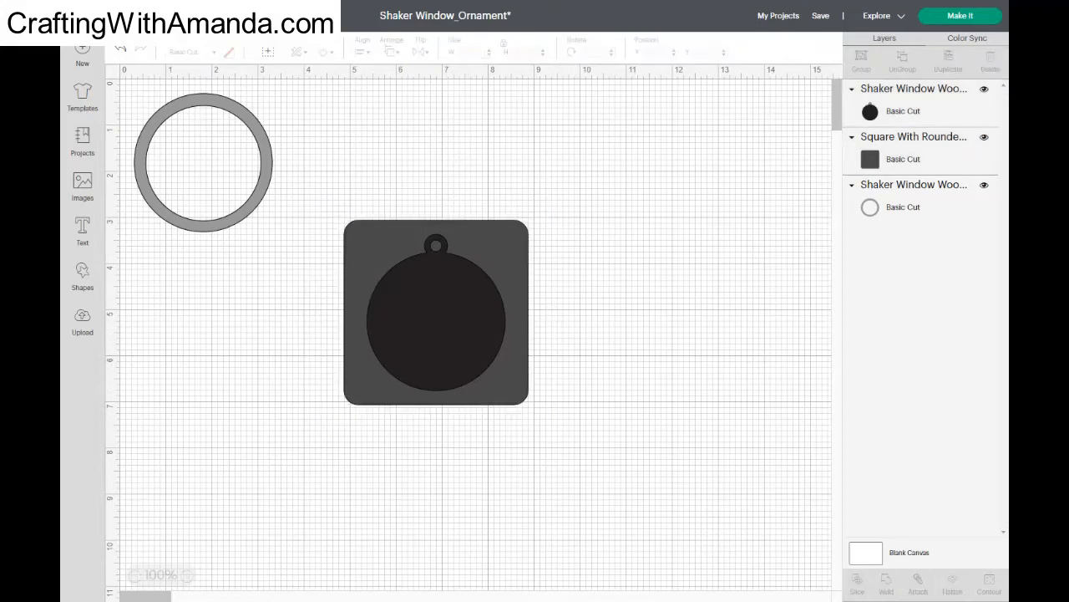
{"action": "left_click_drag", "start_coordinate": [436, 322], "coordinate": [682, 190]}
{"action": "left_click_drag", "start_coordinate": [436, 312], "coordinate": [602, 373]}
{"action": "key", "text": "Delete"}
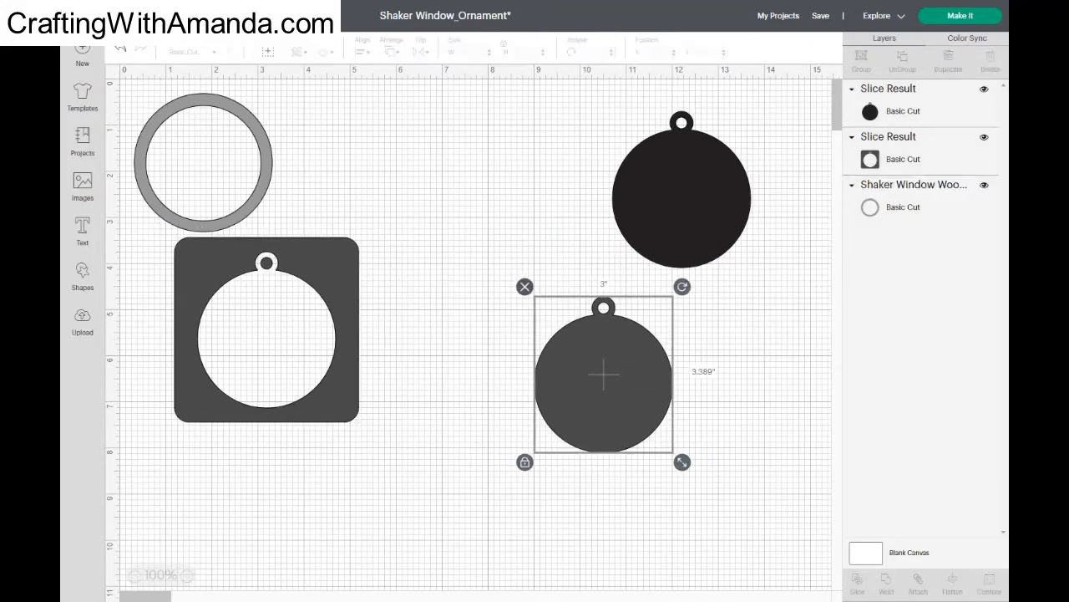
Step: Move the sliced square template to about X 4.5, Y 2.75 and make two copies, placed at about X 8.9, Y 4.6 and X 1.1, Y 7.2
{"action": "left_click_drag", "start_coordinate": [267, 329], "coordinate": [420, 298]}
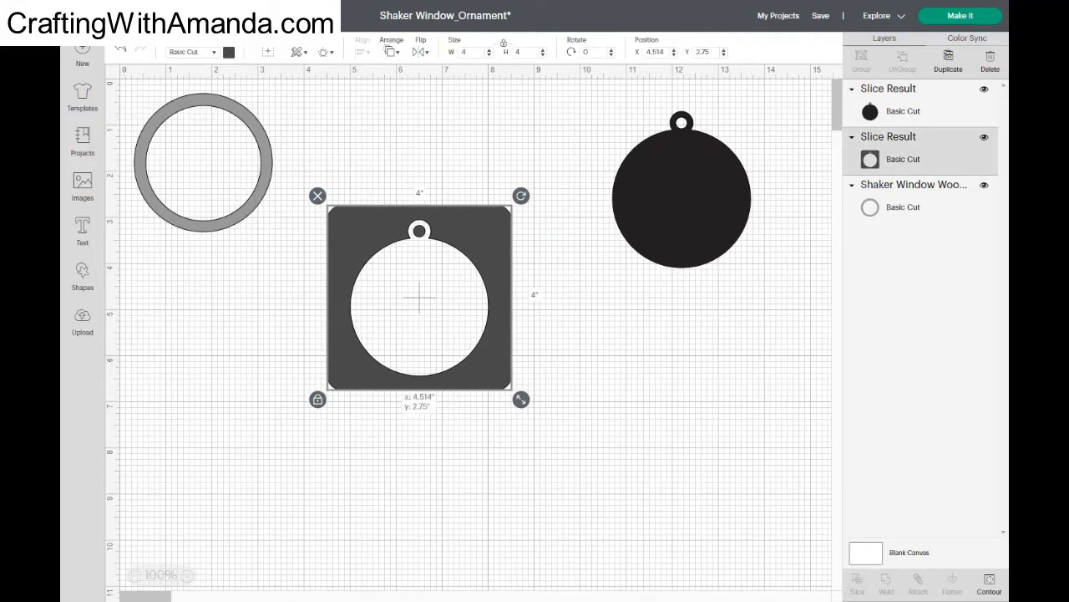
{"action": "right_click", "coordinate": [361, 248]}
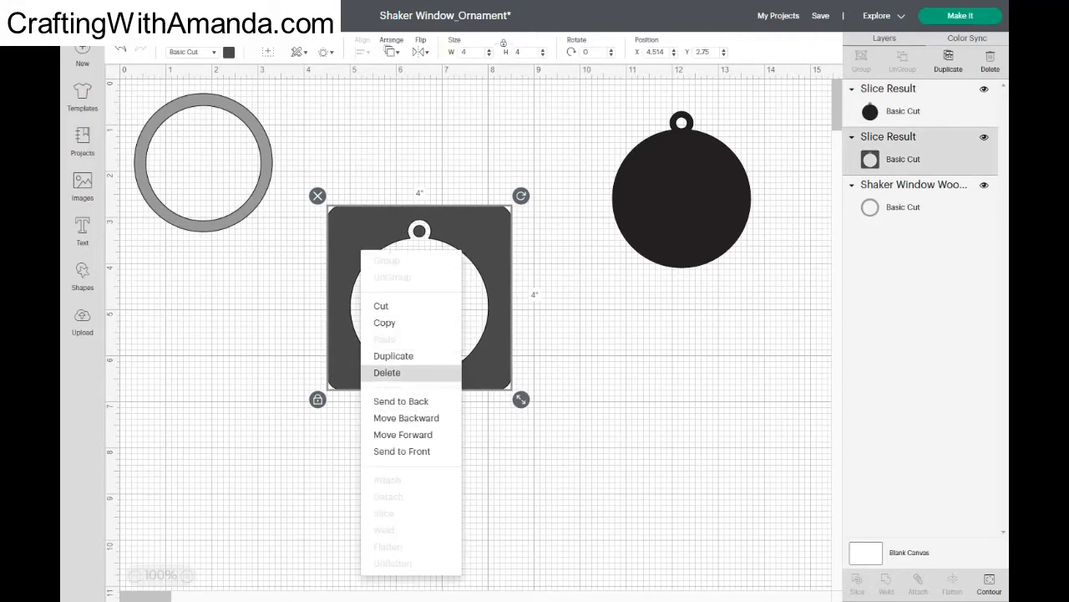
{"action": "left_click", "coordinate": [393, 355]}
{"action": "left_click_drag", "start_coordinate": [355, 356], "coordinate": [545, 432]}
{"action": "right_click", "coordinate": [544, 432]}
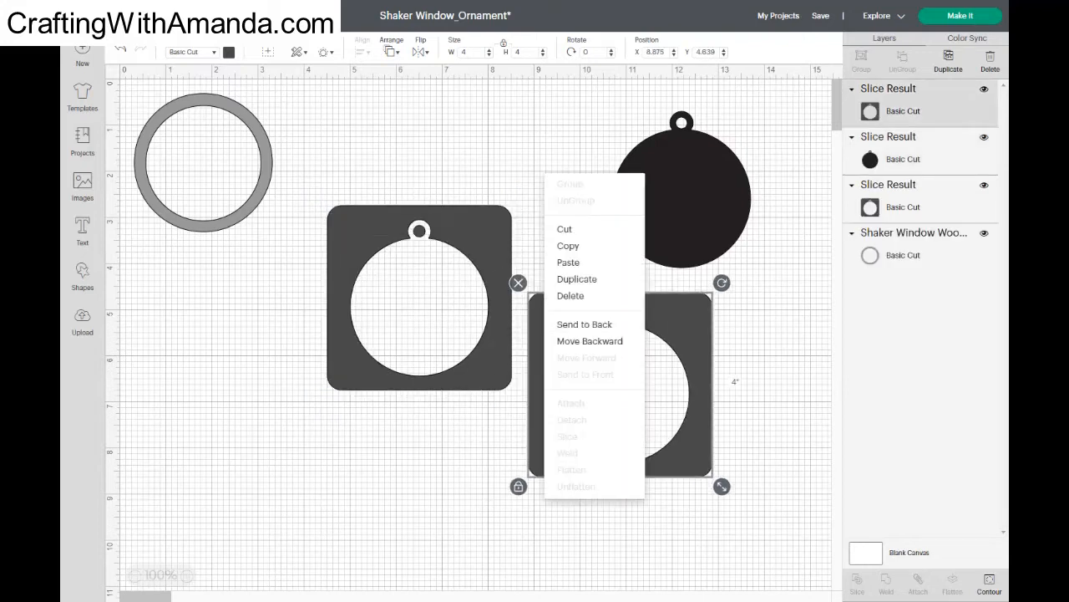
{"action": "left_click", "coordinate": [576, 262]}
{"action": "left_click_drag", "start_coordinate": [631, 393], "coordinate": [262, 501]}
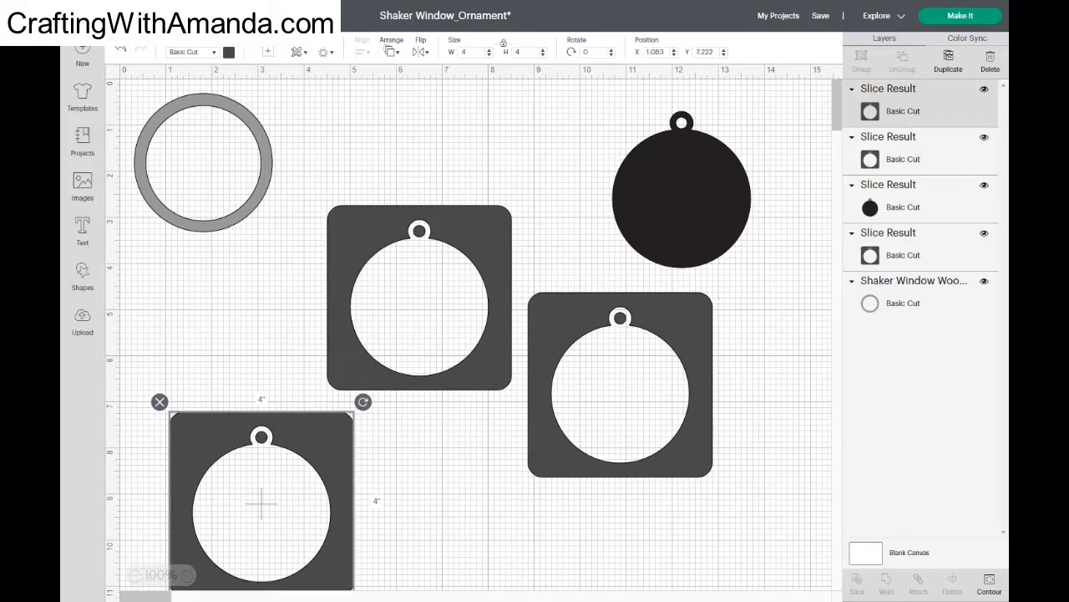
Step: Select the black ornament and hide its layer so it is left out of the cut
{"action": "left_click", "coordinate": [682, 190]}
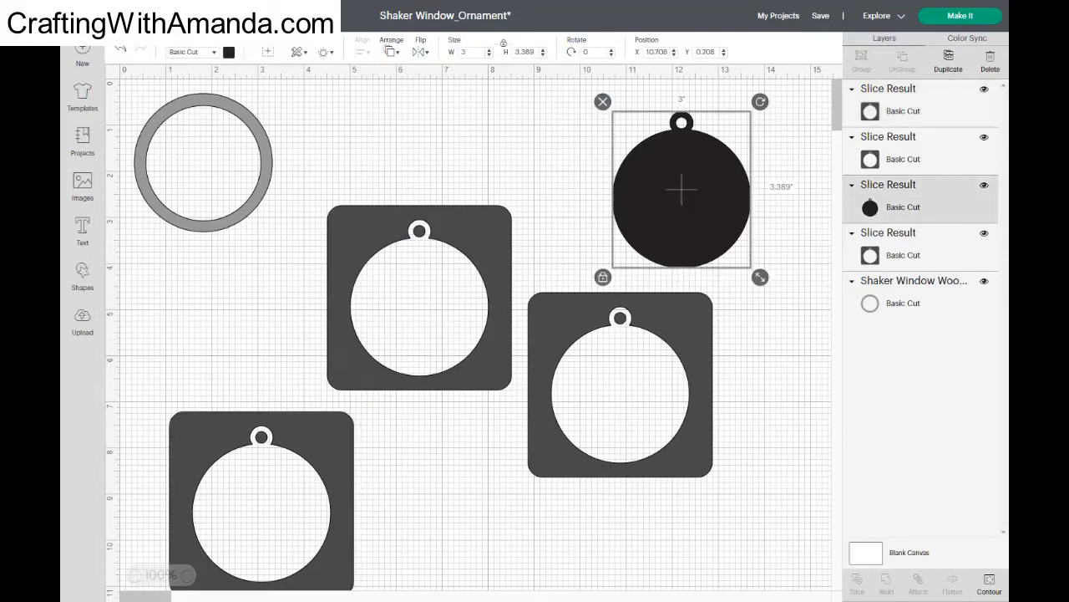
{"action": "left_click", "coordinate": [984, 185]}
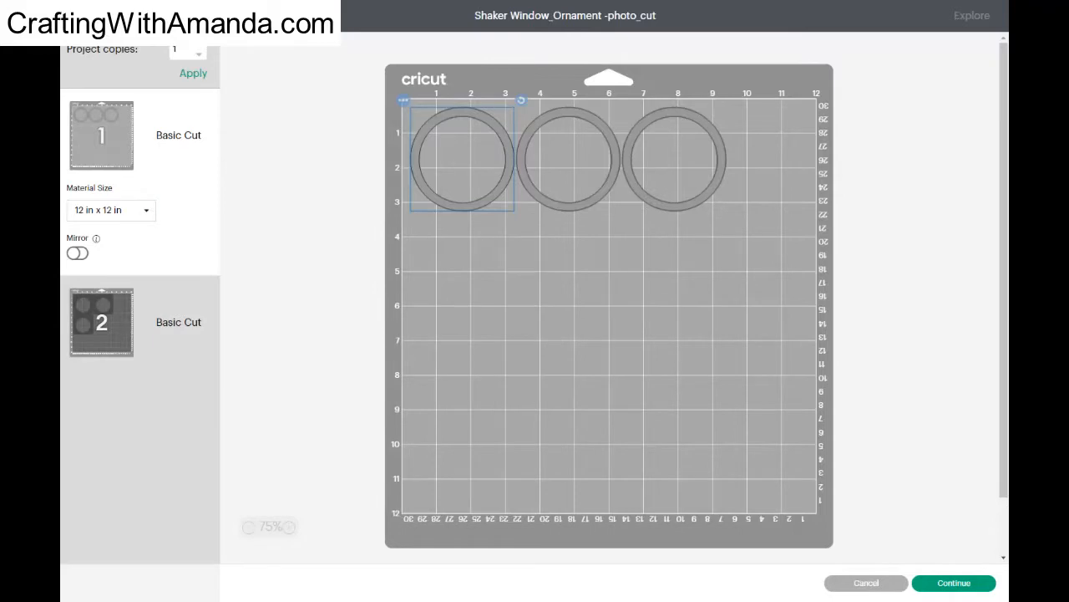
Step: On the second mat, spread the three square templates apart, placing their upper-left corners at about 1,1, 7,1 and 1,7 inches
{"action": "left_click", "coordinate": [101, 321]}
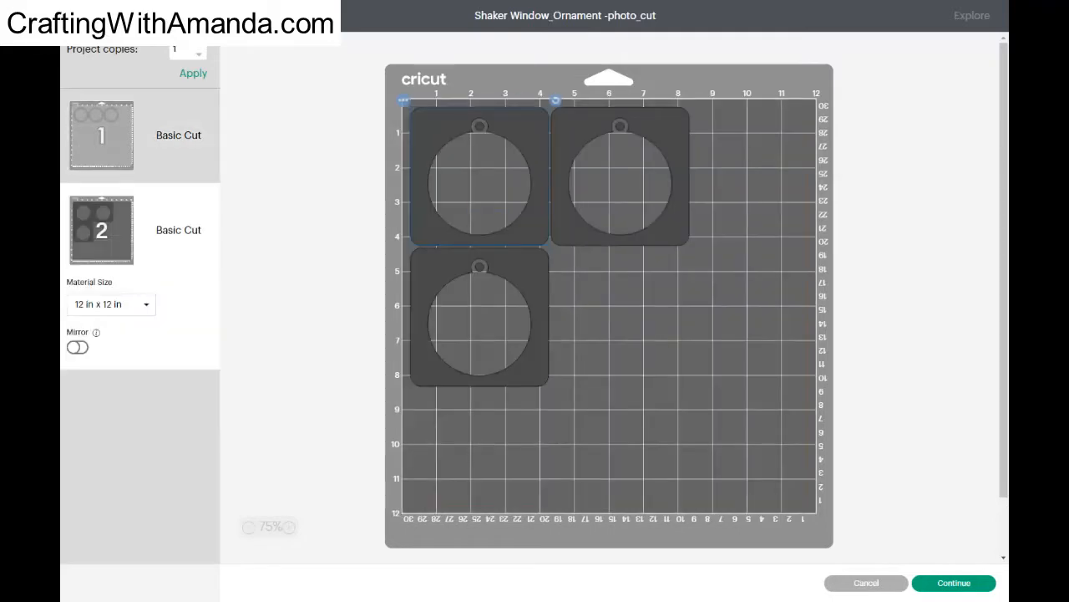
{"action": "left_click_drag", "start_coordinate": [620, 176], "coordinate": [712, 200]}
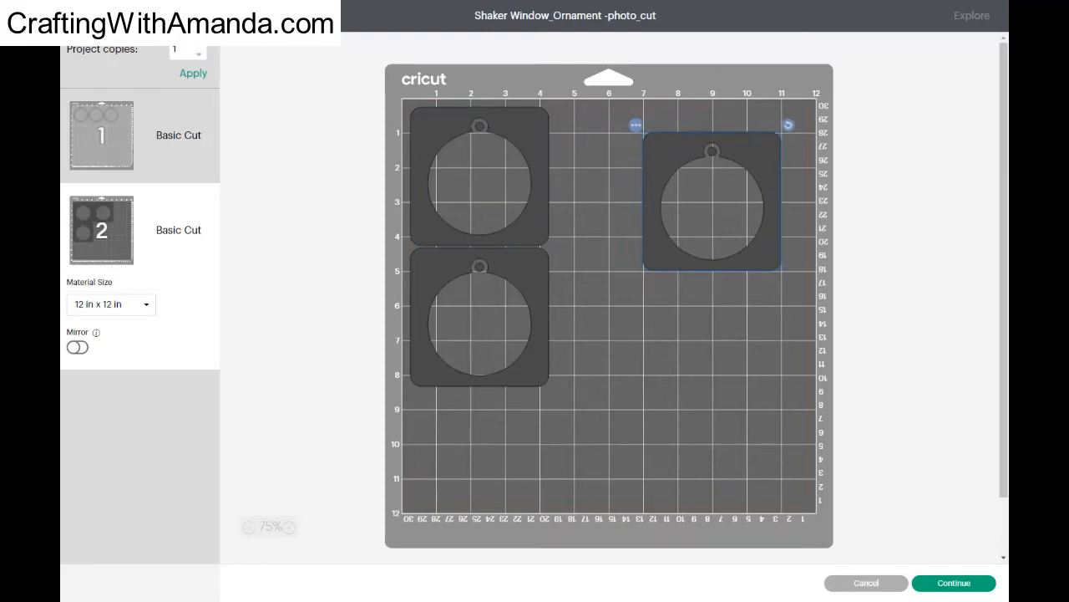
{"action": "left_click_drag", "start_coordinate": [480, 317], "coordinate": [506, 408]}
{"action": "left_click_drag", "start_coordinate": [479, 176], "coordinate": [504, 202]}
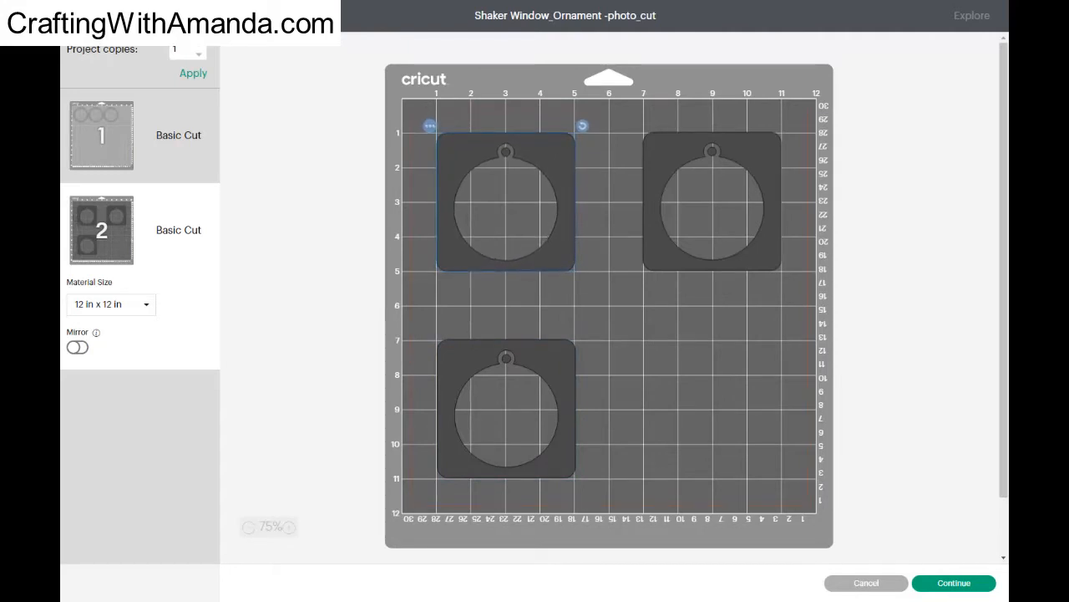